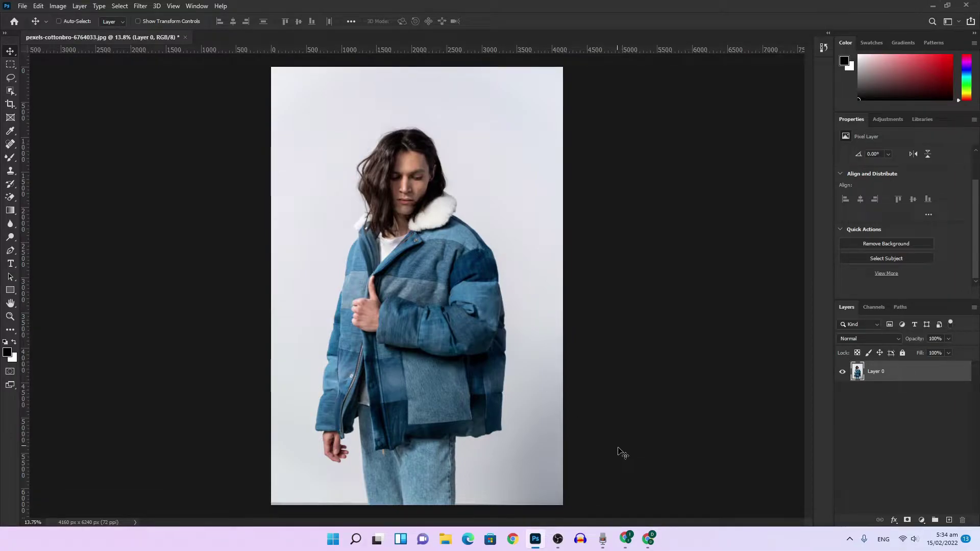
Switch to the Fiverr order page in Chrome and highlight the order's total price.
click(629, 538)
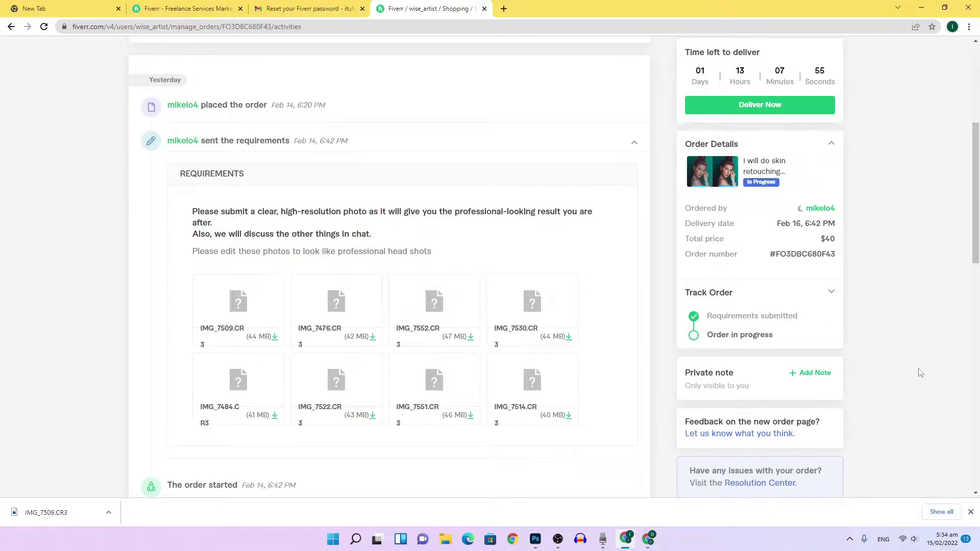
drag(730, 243, 678, 244)
Return to the denim-jacket photo in Photoshop and zoom around to inspect the model's edges.
click(535, 539)
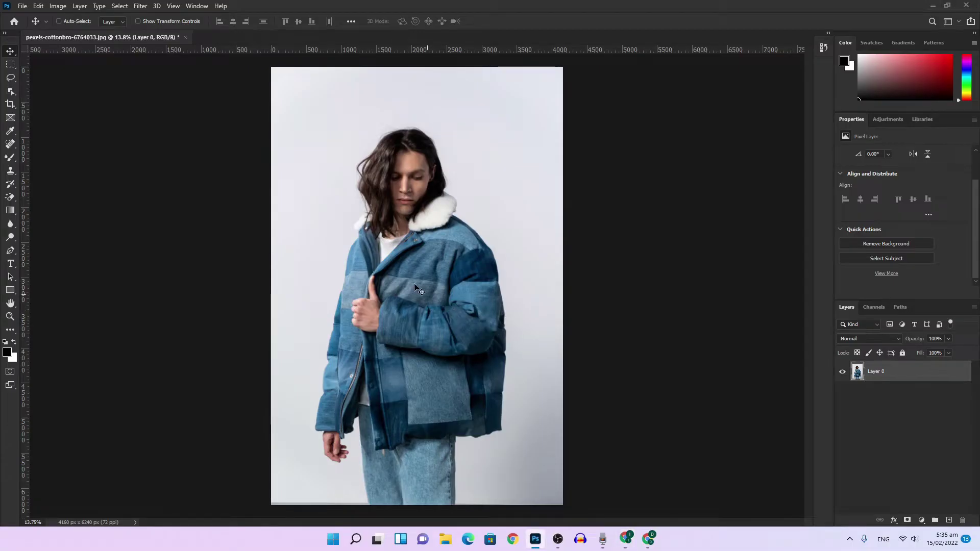
scroll(426, 226, up, 1)
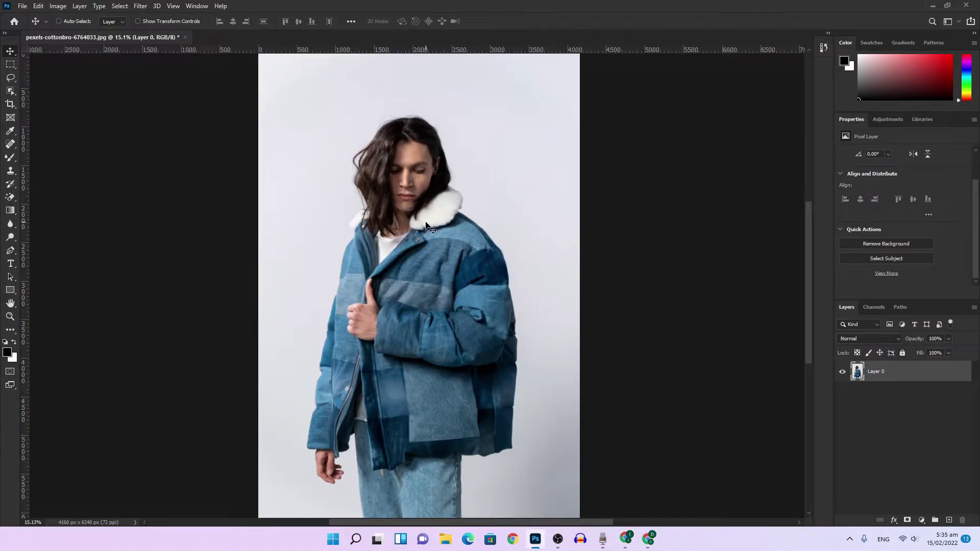
scroll(439, 245, down, 1)
scroll(459, 265, down, 1)
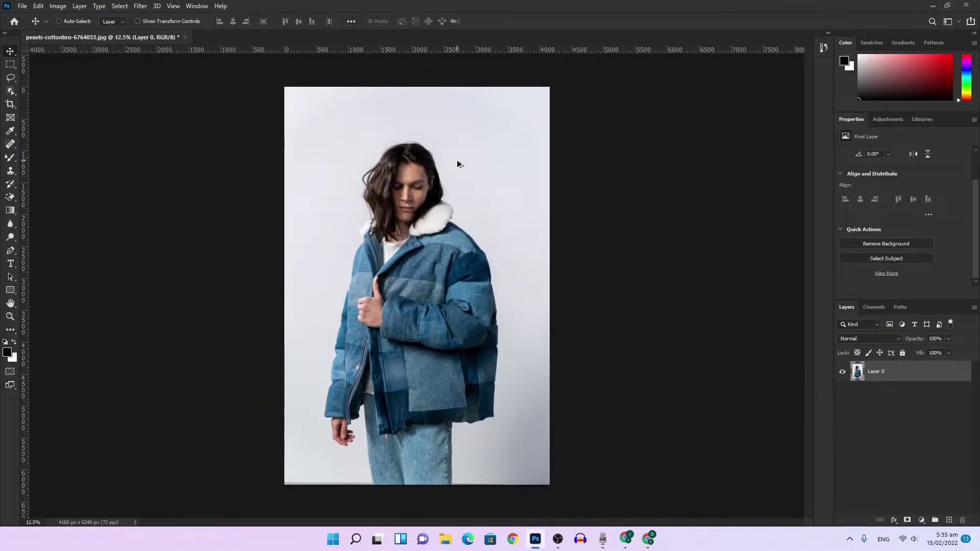
scroll(457, 164, up, 6)
scroll(540, 217, up, 2)
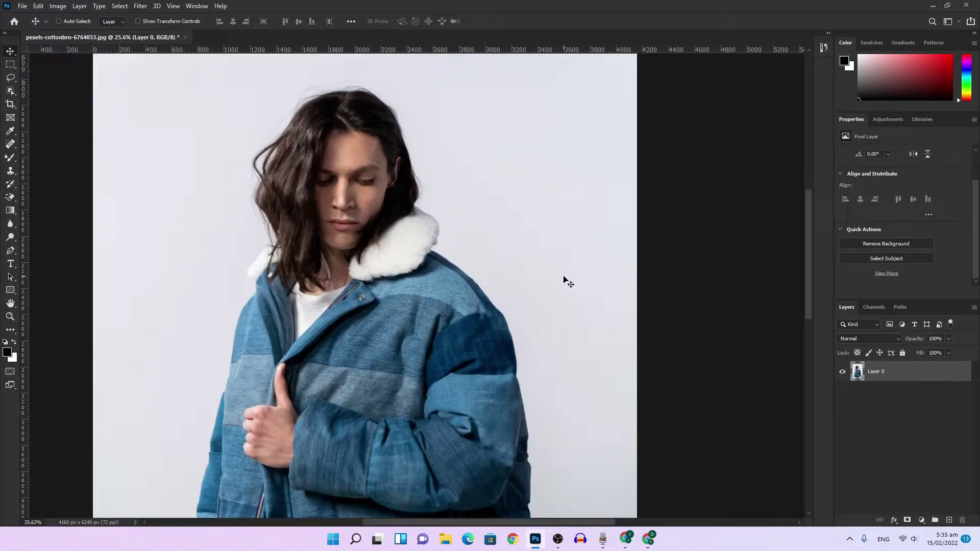
scroll(562, 274, down, 1)
scroll(567, 263, down, 1)
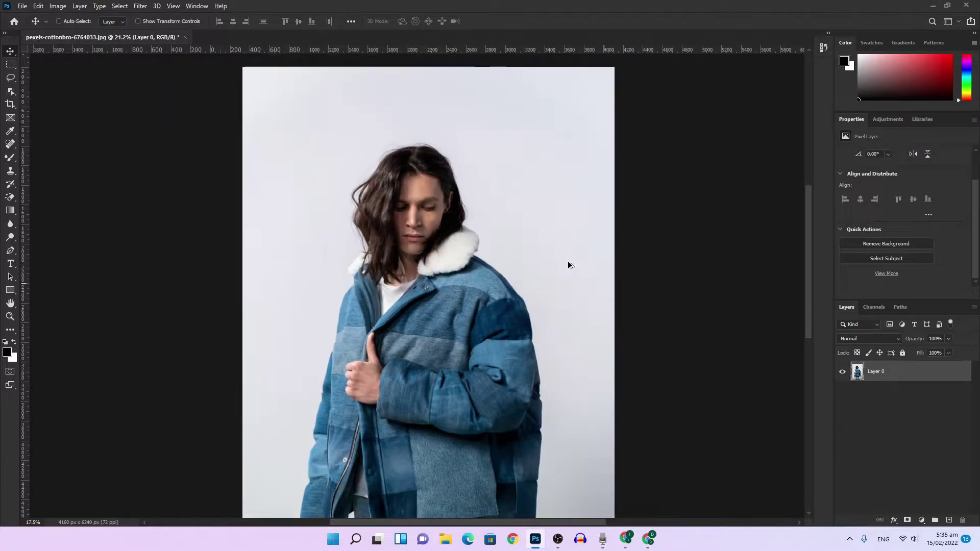
scroll(568, 263, down, 1)
scroll(568, 263, down, 2)
scroll(569, 274, down, 1)
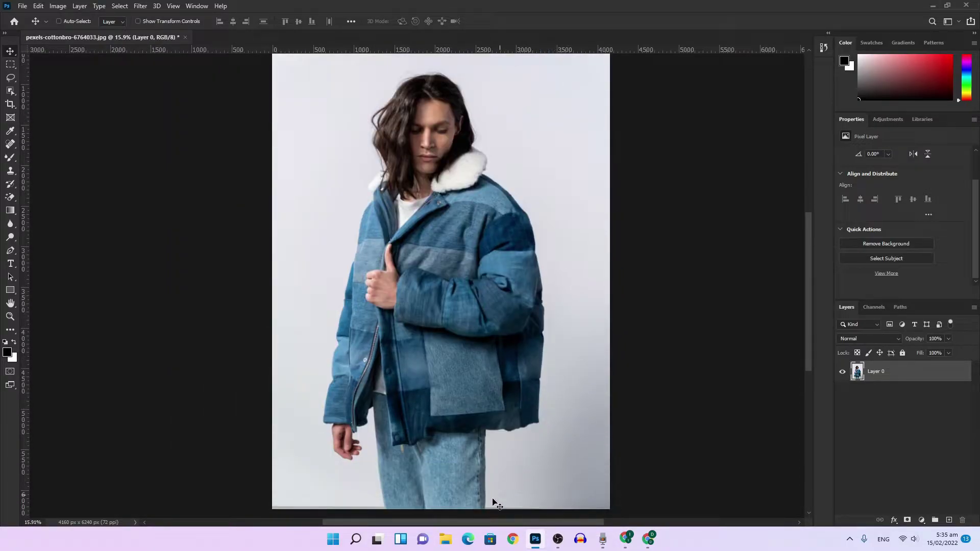
scroll(511, 228, up, 1)
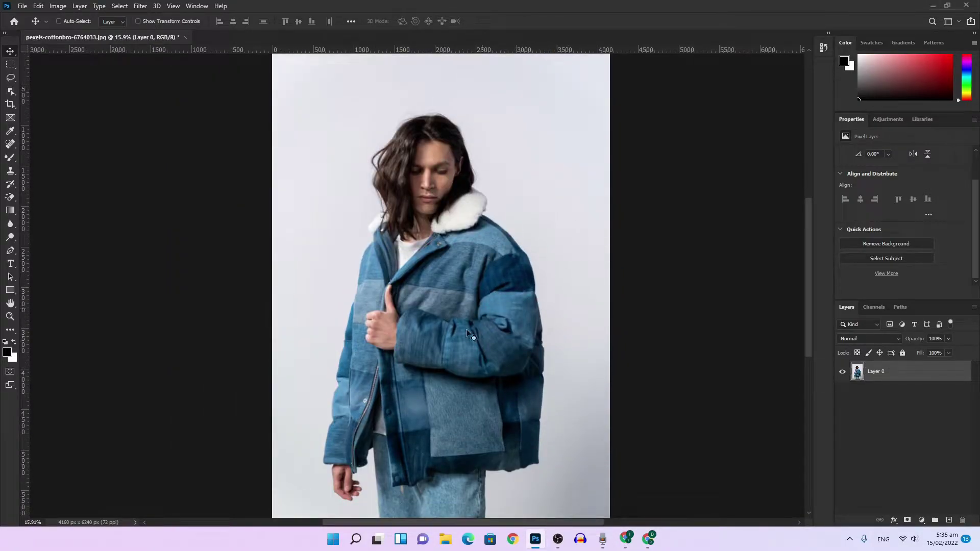
scroll(459, 372, up, 1)
scroll(485, 368, up, 1)
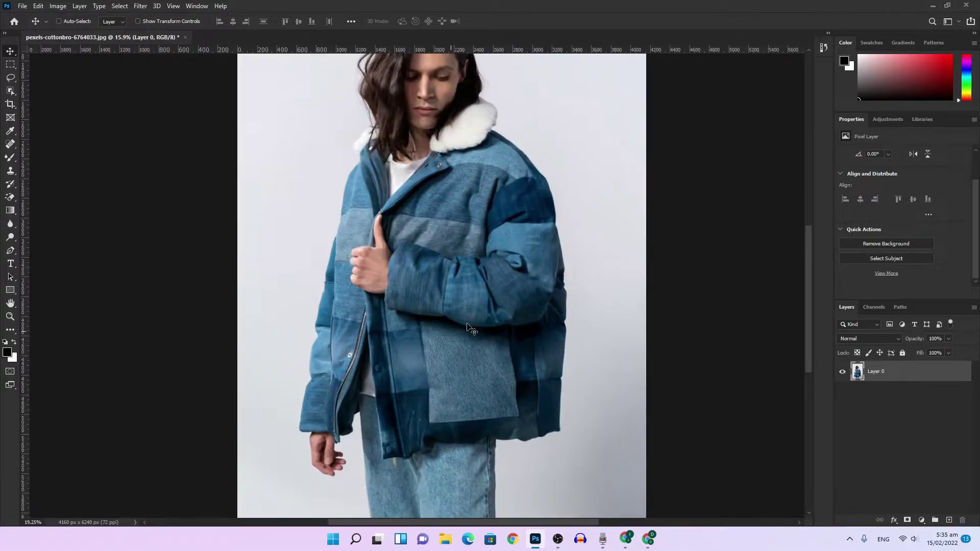
scroll(479, 301, down, 1)
scroll(582, 215, up, 1)
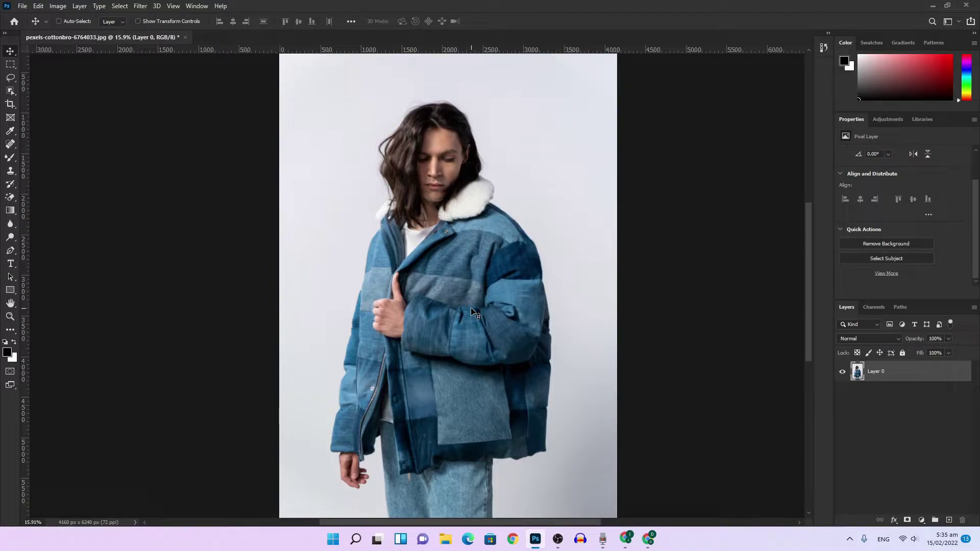
scroll(439, 194, up, 1)
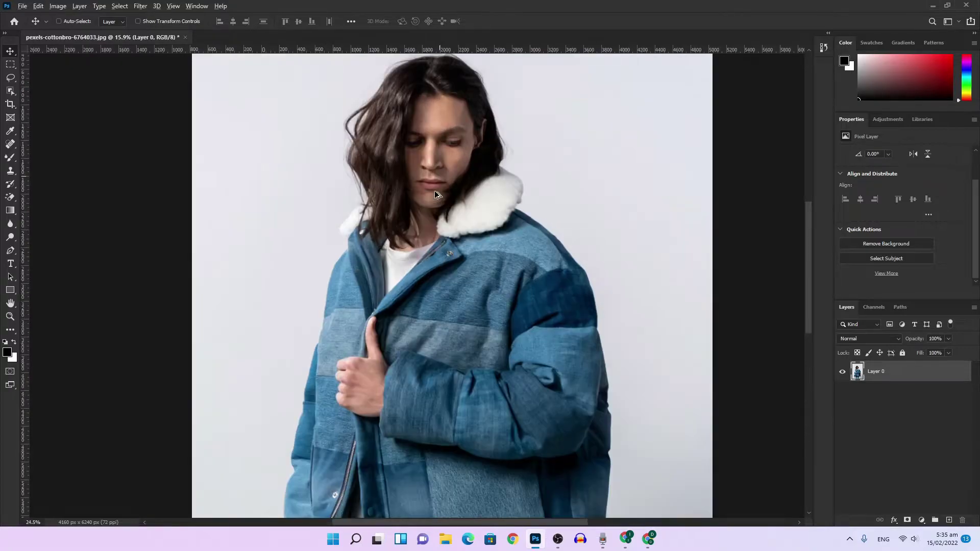
scroll(560, 208, up, 1)
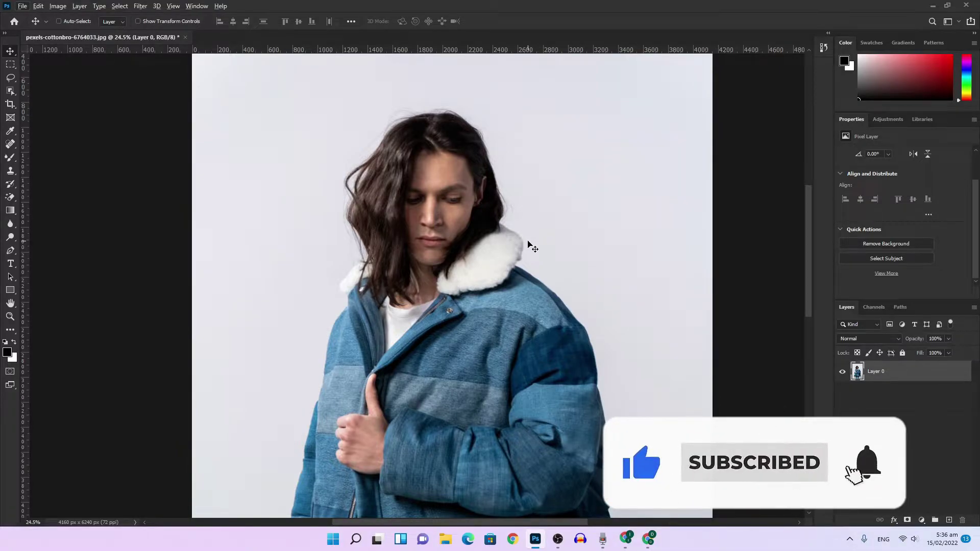
scroll(528, 243, down, 1)
scroll(527, 247, down, 1)
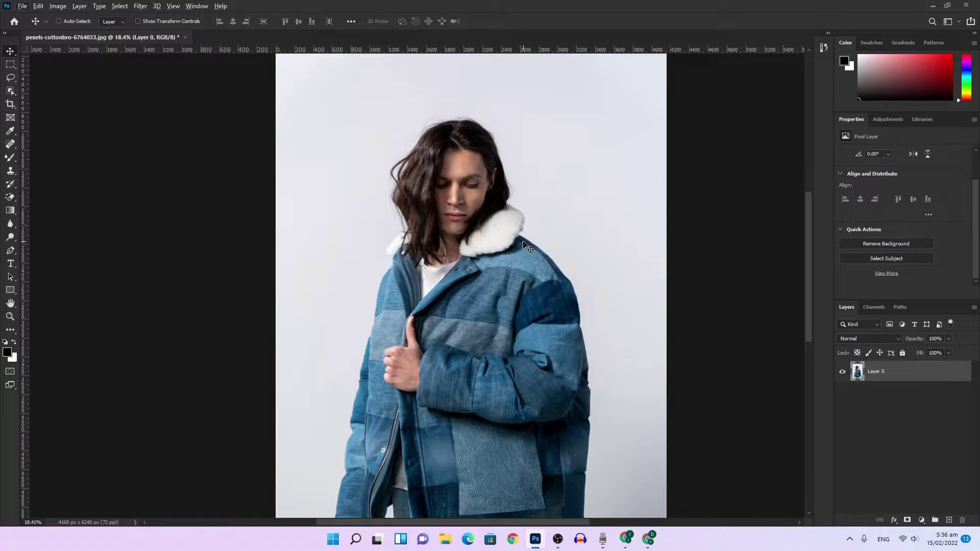
scroll(307, 232, down, 2)
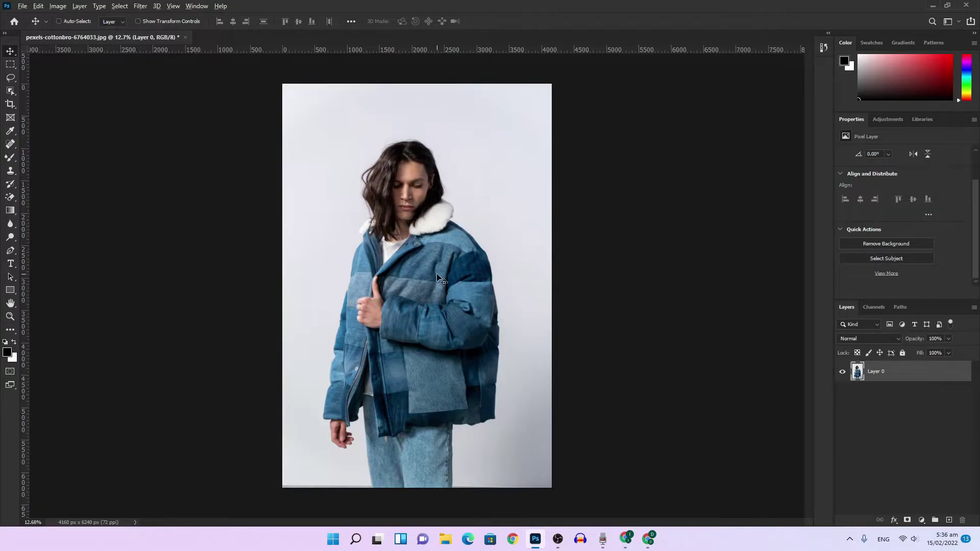
scroll(439, 281, up, 1)
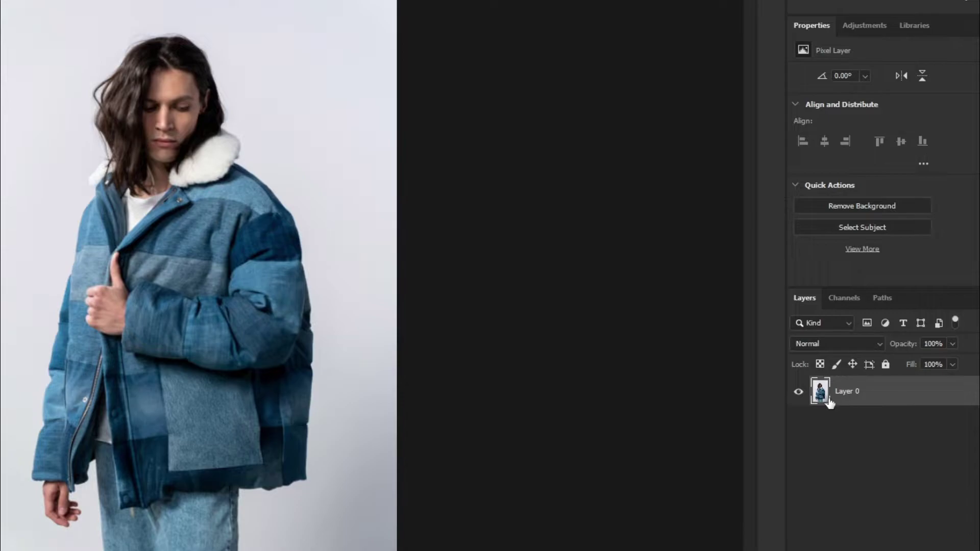
Turn Layer 0 into a Smart Object via its context menu, then Rasterize Layer.
right_click(845, 392)
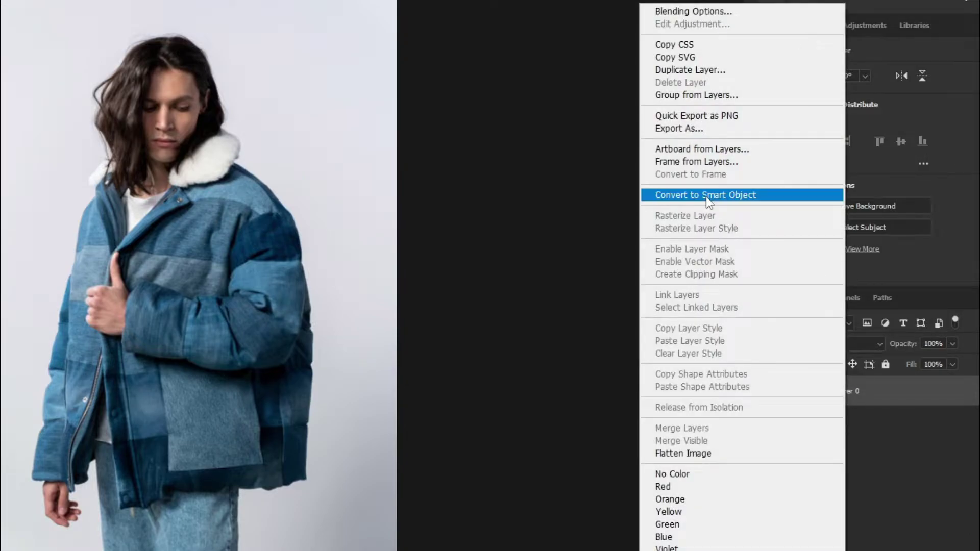
click(706, 196)
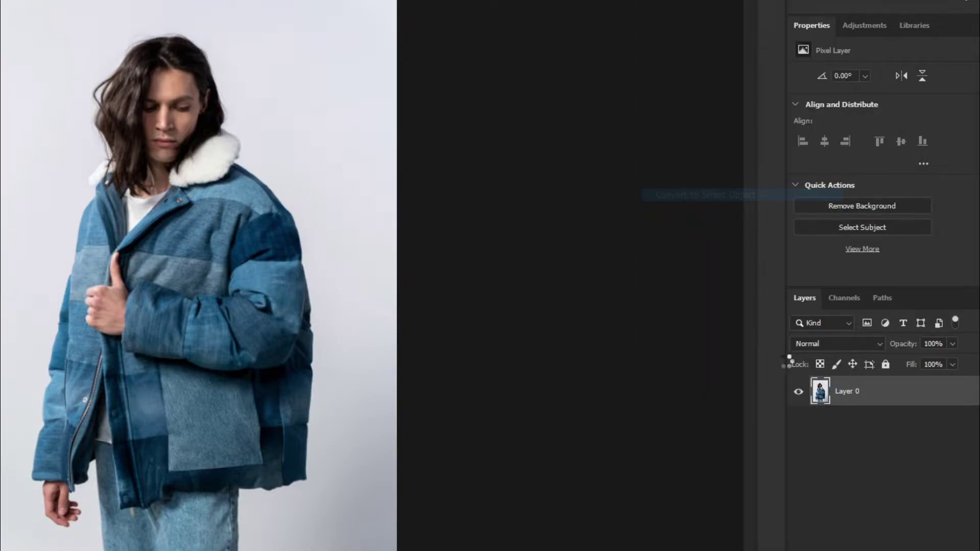
right_click(849, 396)
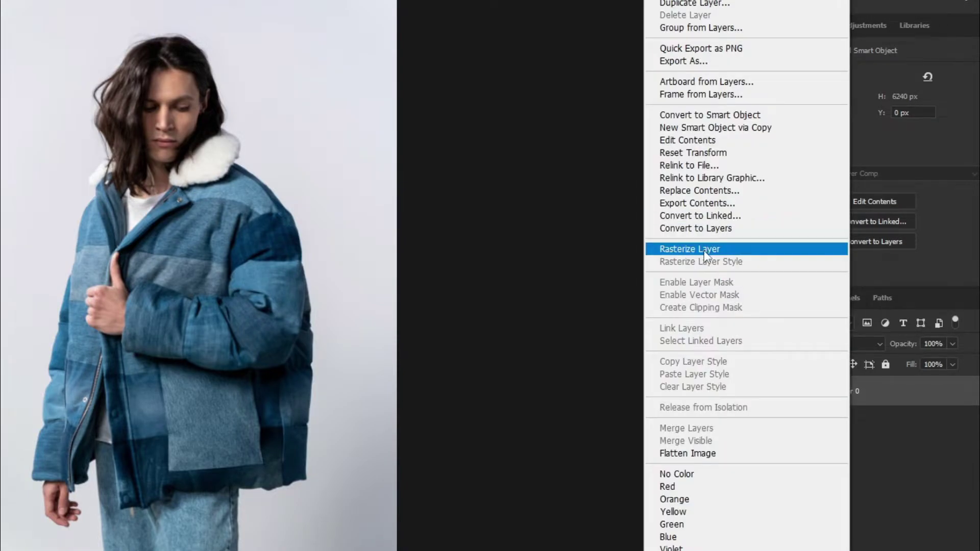
click(689, 249)
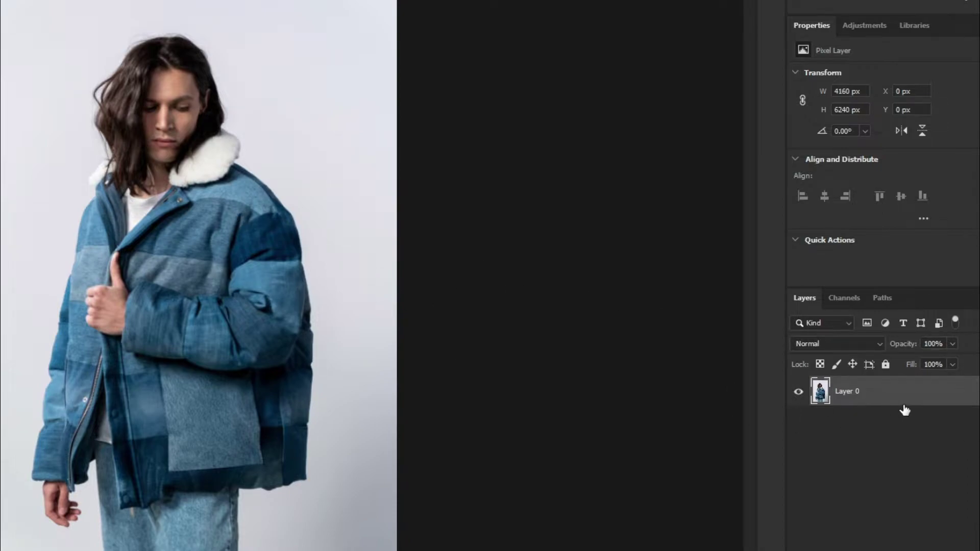
scroll(892, 167, down, 2)
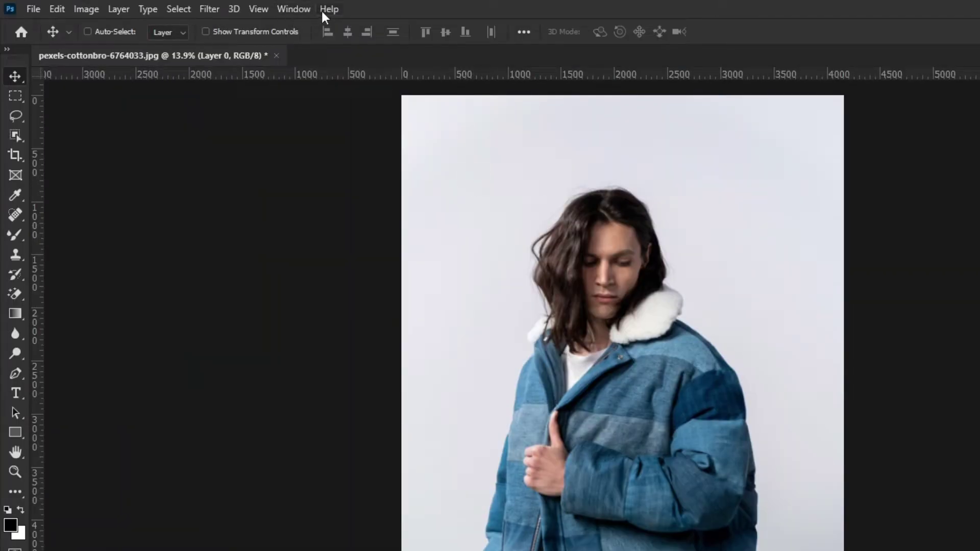
Open Discover from the Help menu, browse its Quick actions list, then close it.
click(323, 13)
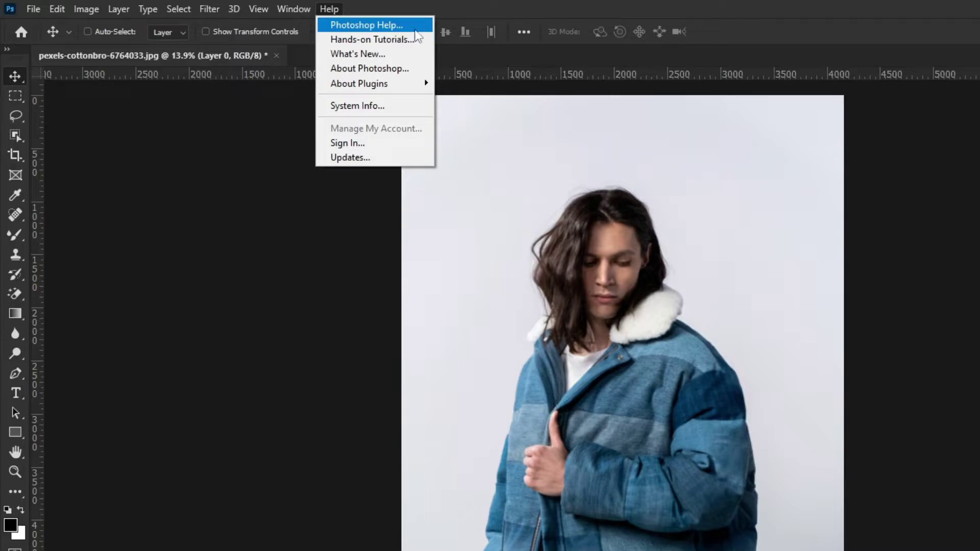
click(408, 24)
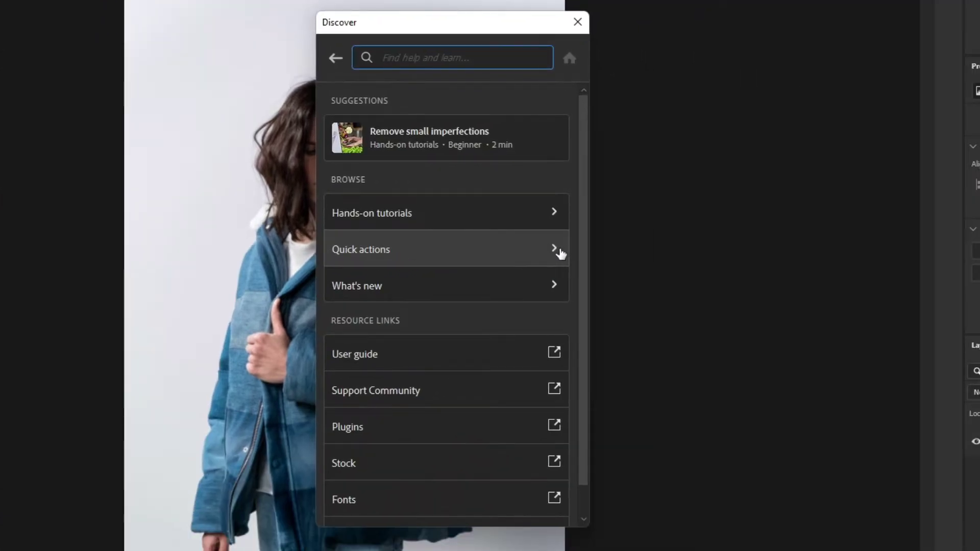
click(555, 253)
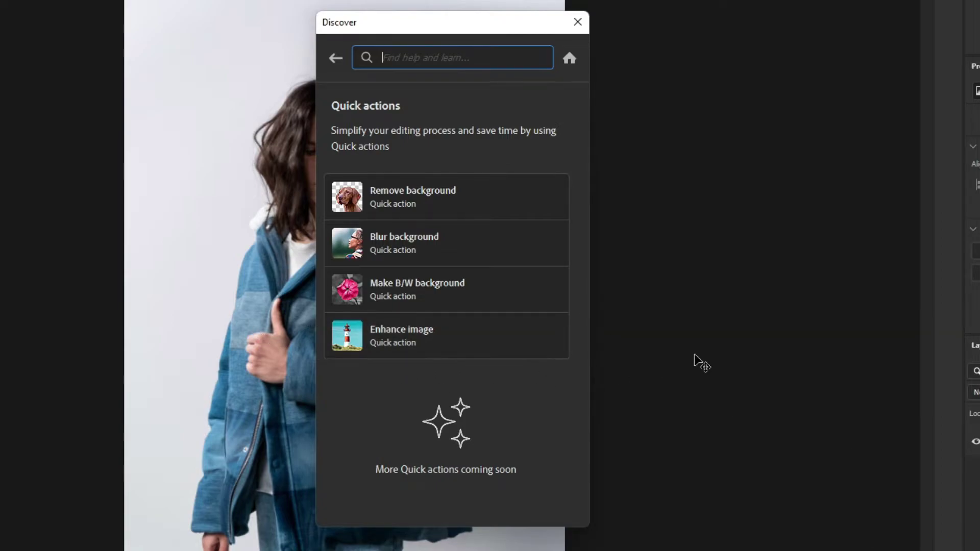
click(578, 22)
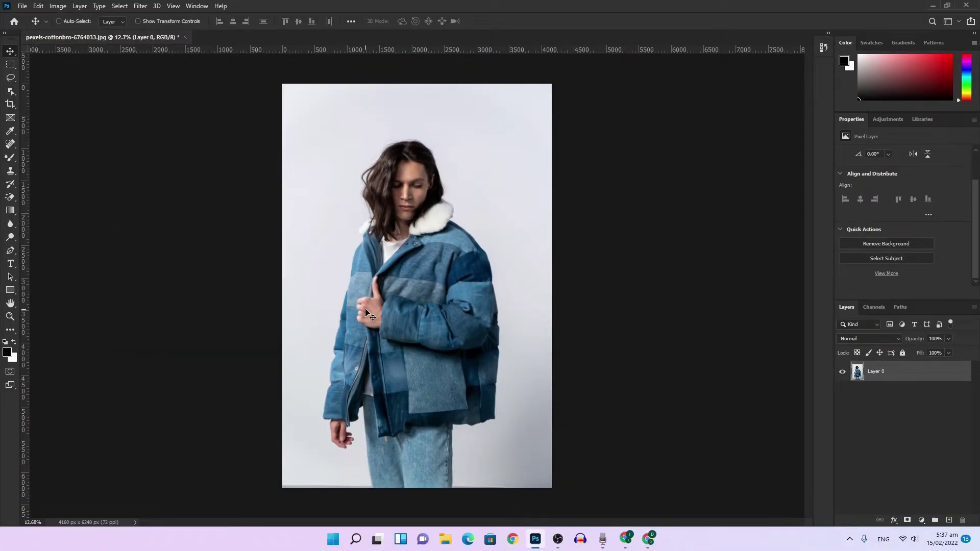
Apply the Remove Background quick action to Layer 0, masking out the grey backdrop.
click(11, 253)
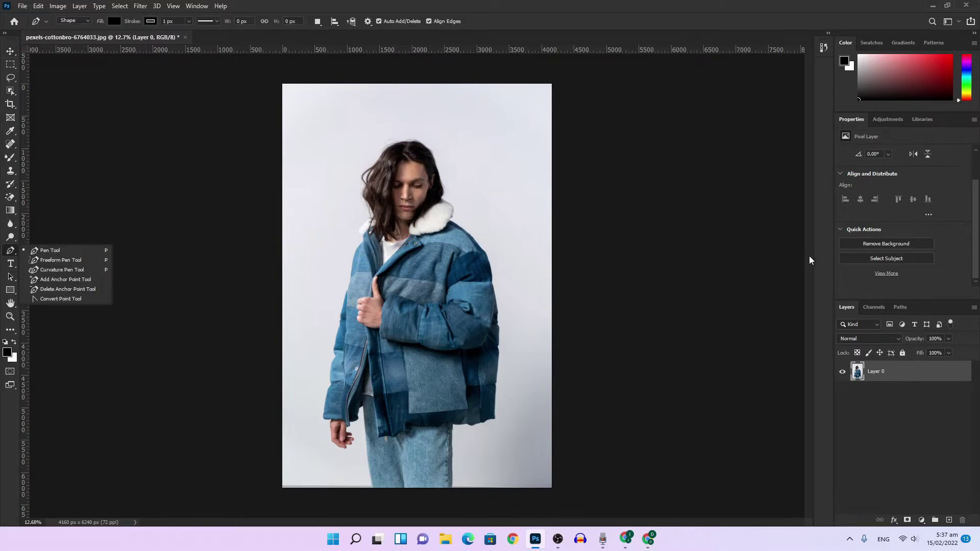
click(911, 375)
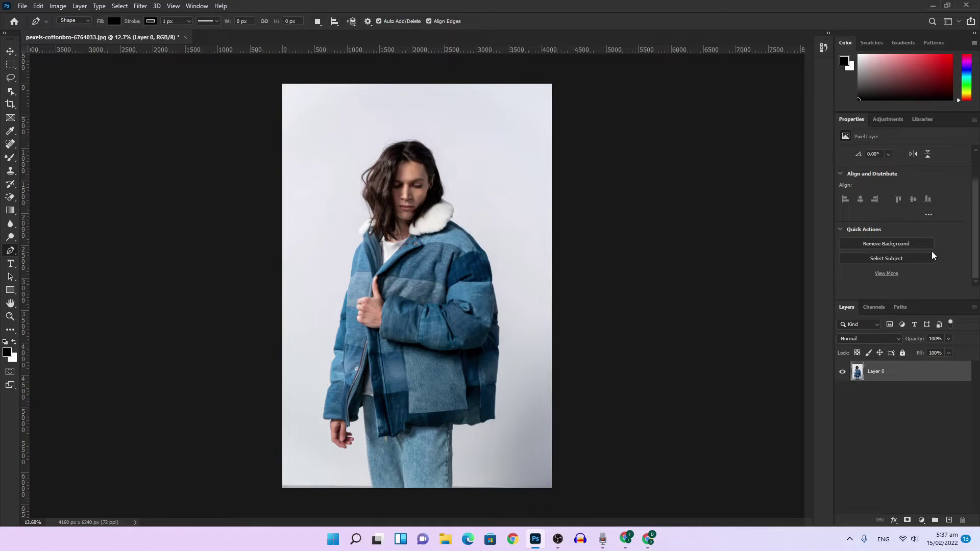
click(891, 245)
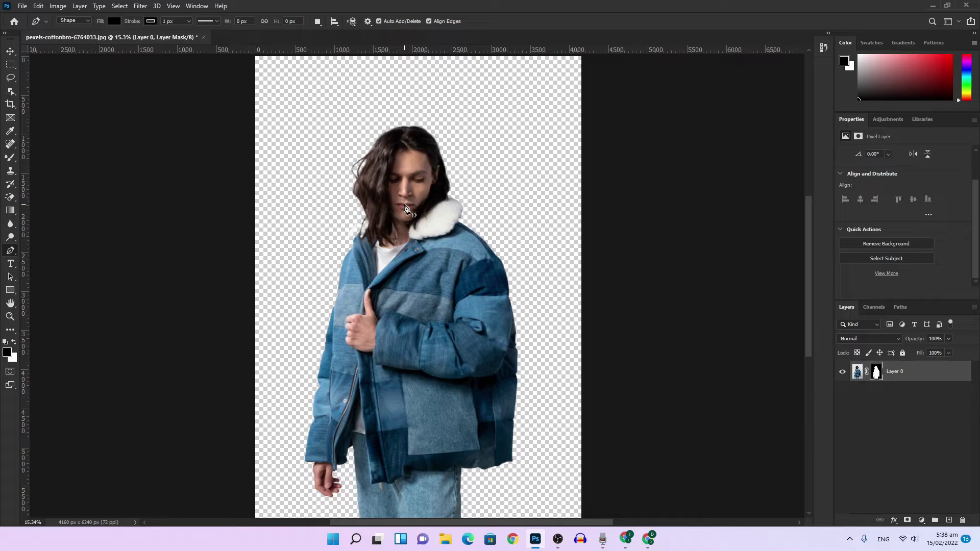
scroll(406, 208, down, 1)
scroll(340, 199, up, 1)
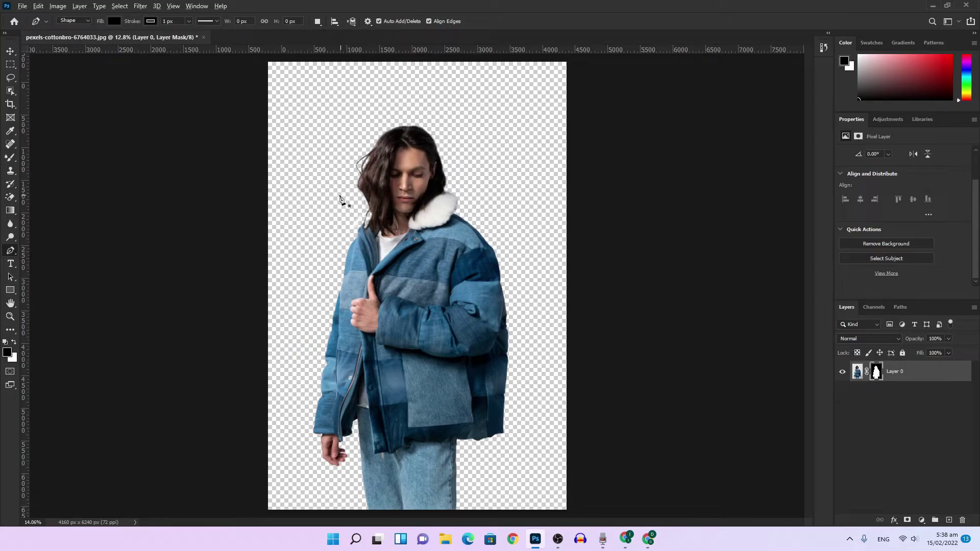
scroll(341, 199, up, 5)
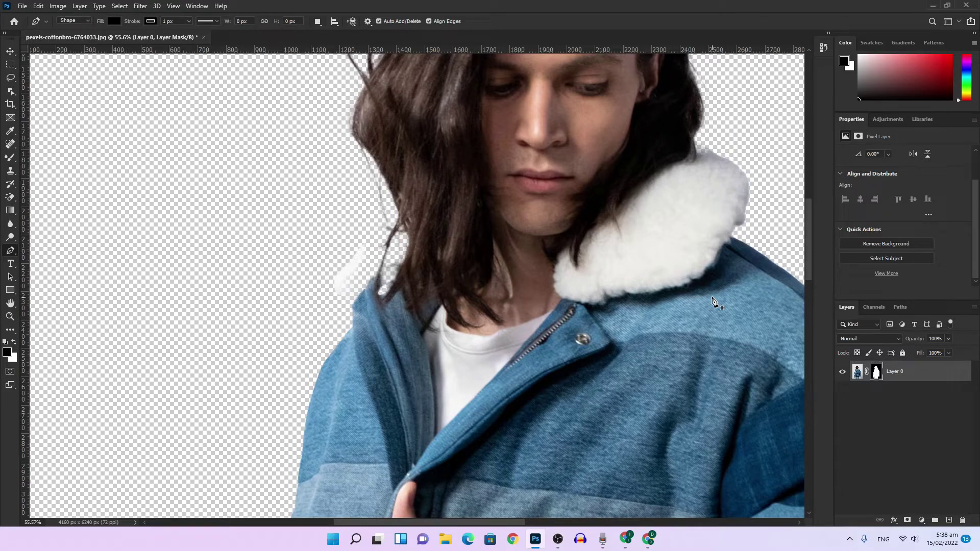
key(b)
scroll(337, 311, up, 2)
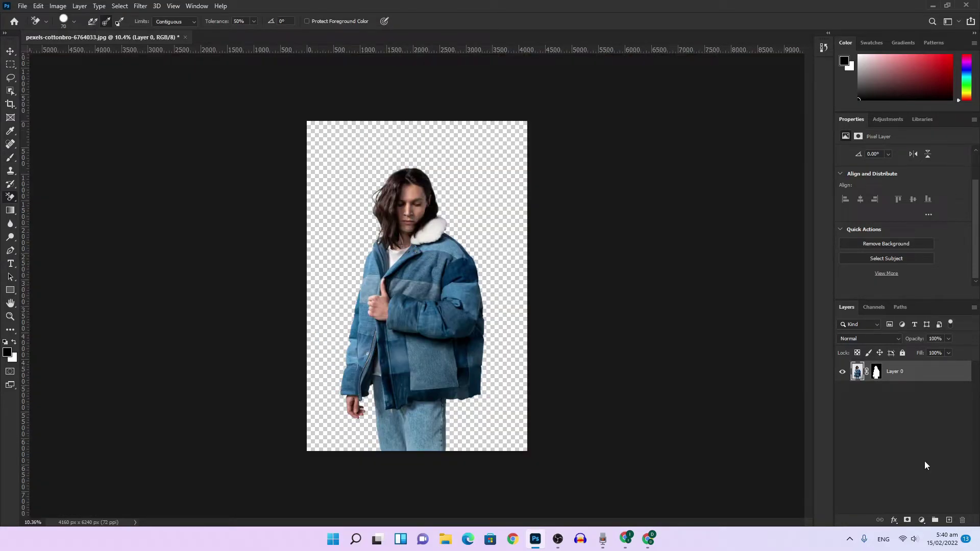
Add a white Solid Color fill layer and drag Color Fill 1 below Layer 0.
click(924, 461)
click(921, 519)
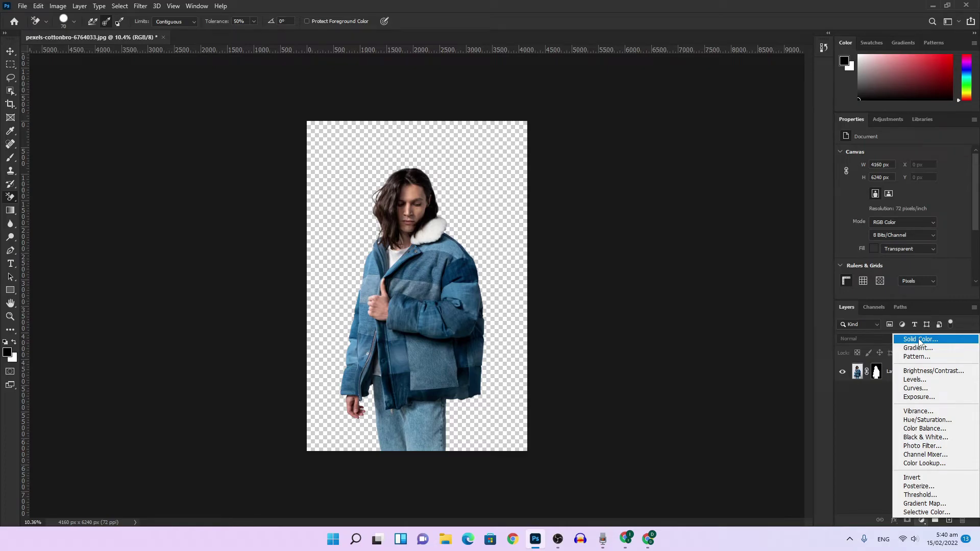
click(920, 340)
drag(906, 371, 905, 385)
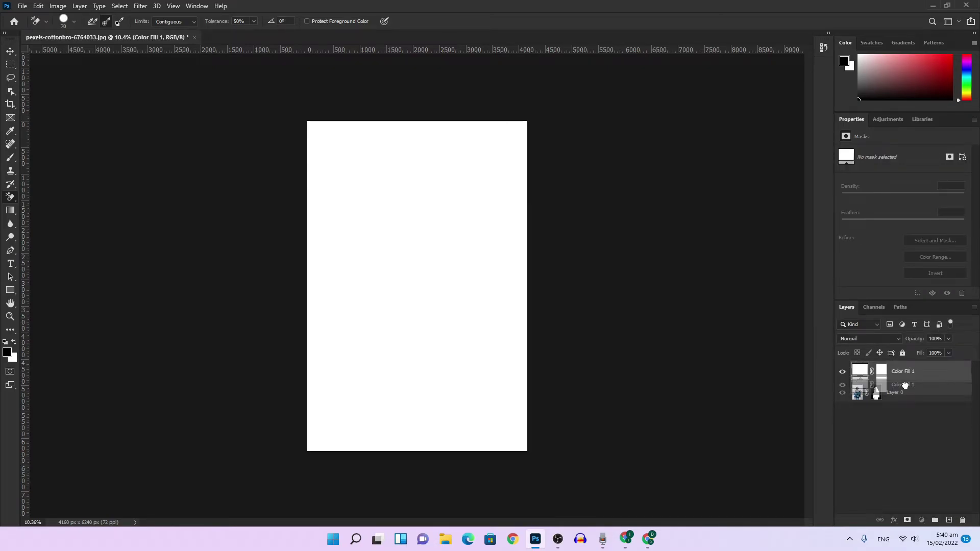
drag(905, 385, 876, 391)
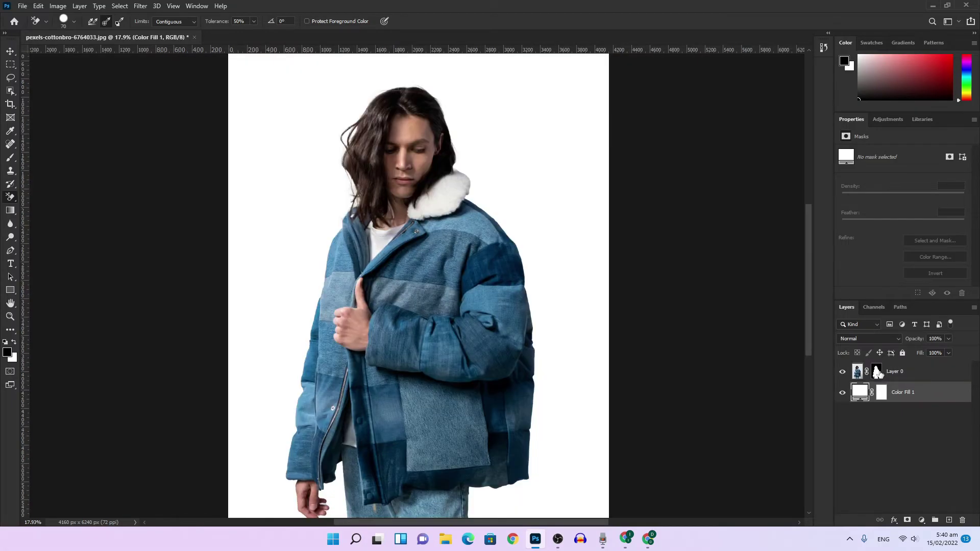
Zoom in and out to check the cut-out model against the white fill.
scroll(536, 158, up, 5)
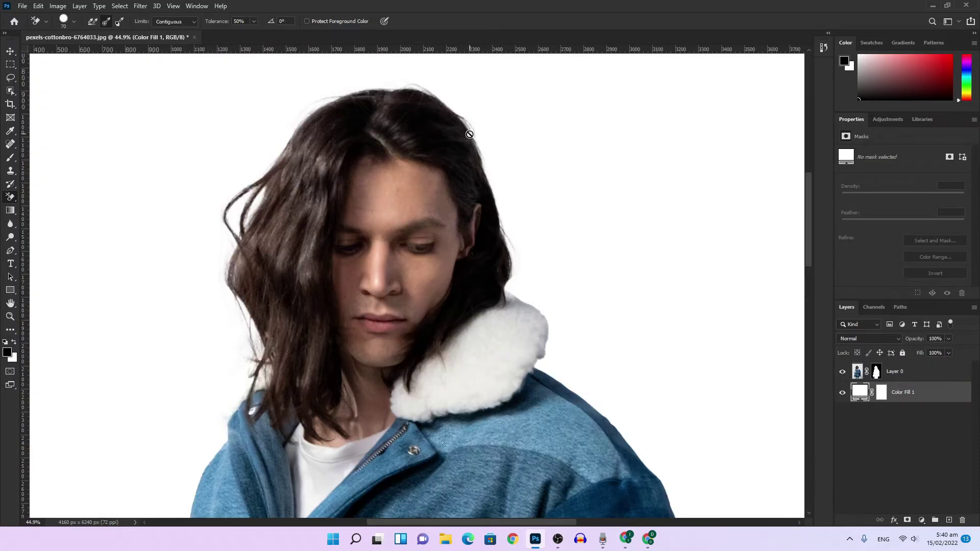
scroll(536, 158, down, 5)
scroll(538, 161, up, 1)
scroll(538, 162, down, 2)
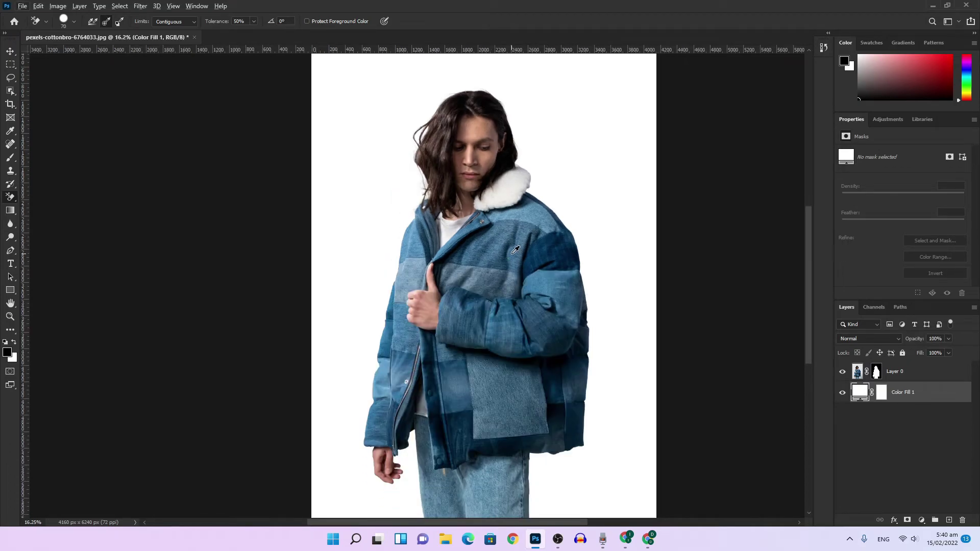
scroll(511, 255, down, 2)
scroll(459, 286, up, 2)
scroll(479, 347, down, 1)
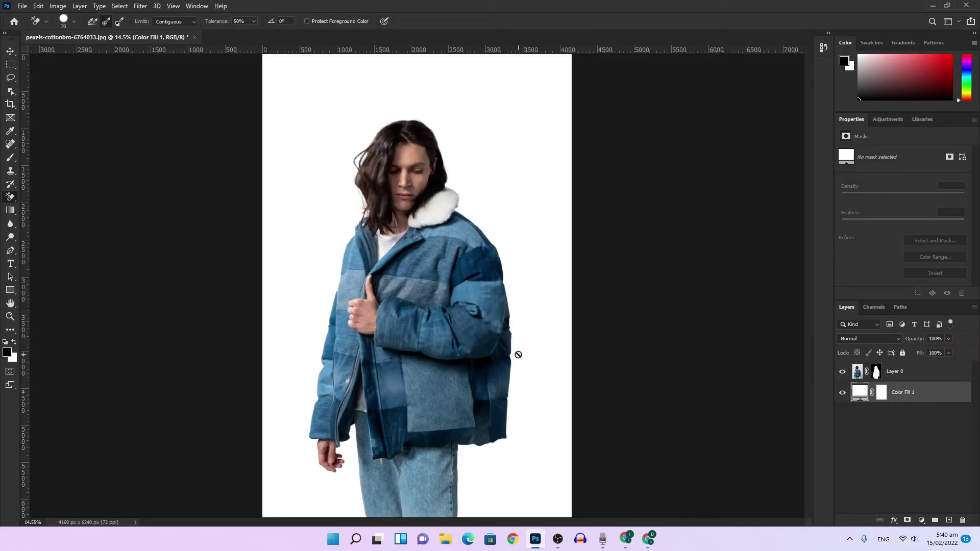
scroll(460, 265, up, 1)
scroll(408, 204, up, 1)
scroll(388, 168, up, 2)
scroll(387, 167, up, 1)
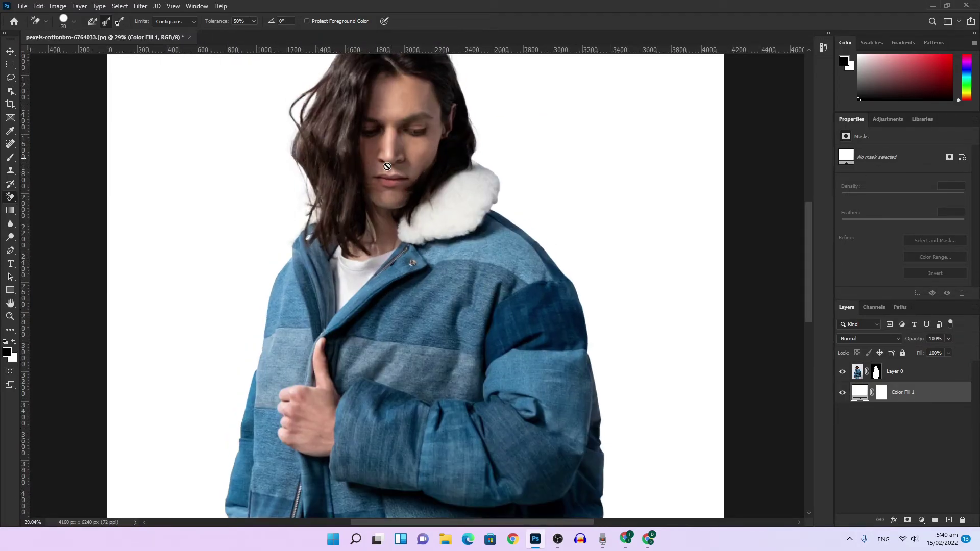
scroll(379, 121, up, 2)
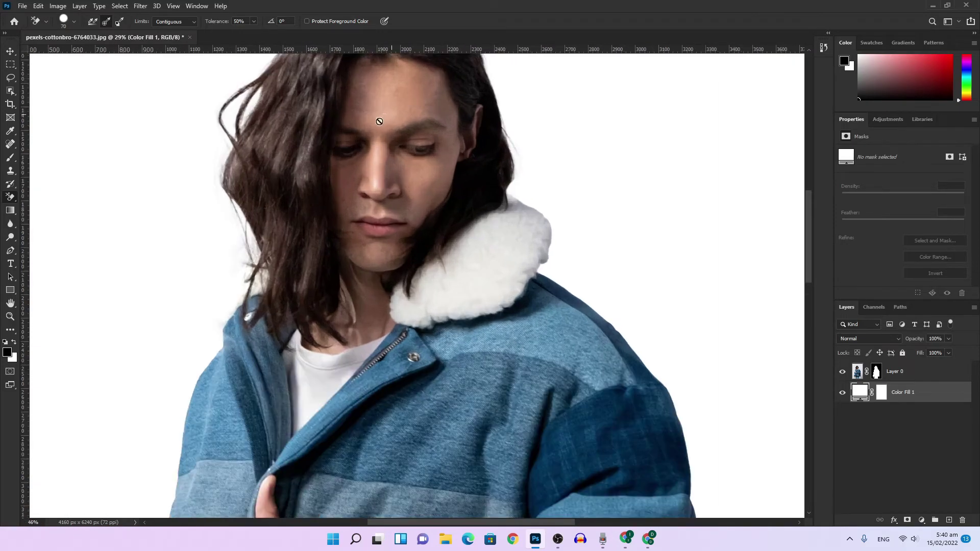
scroll(379, 121, down, 2)
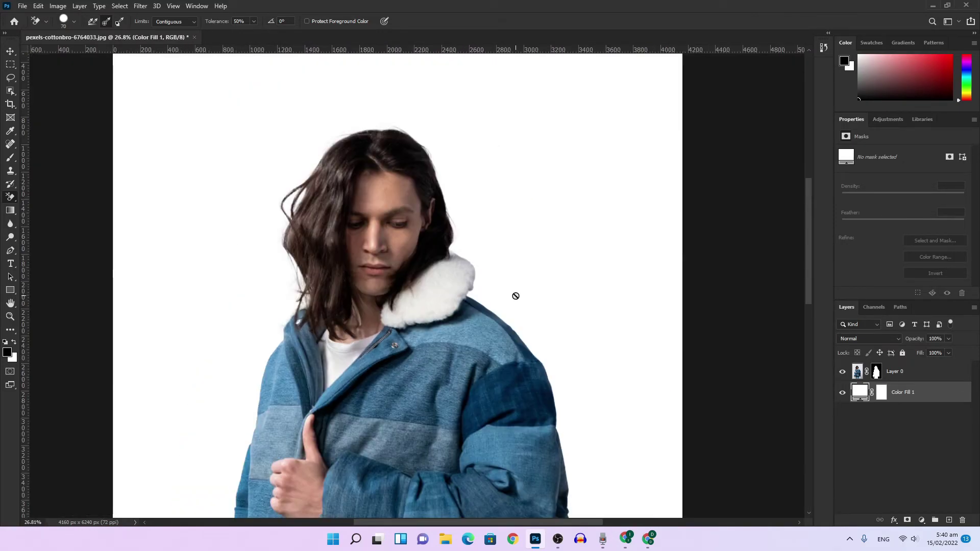
Add a Color Balance layer over Layer 0 with the Cyan–Red midtones at +64.
click(913, 372)
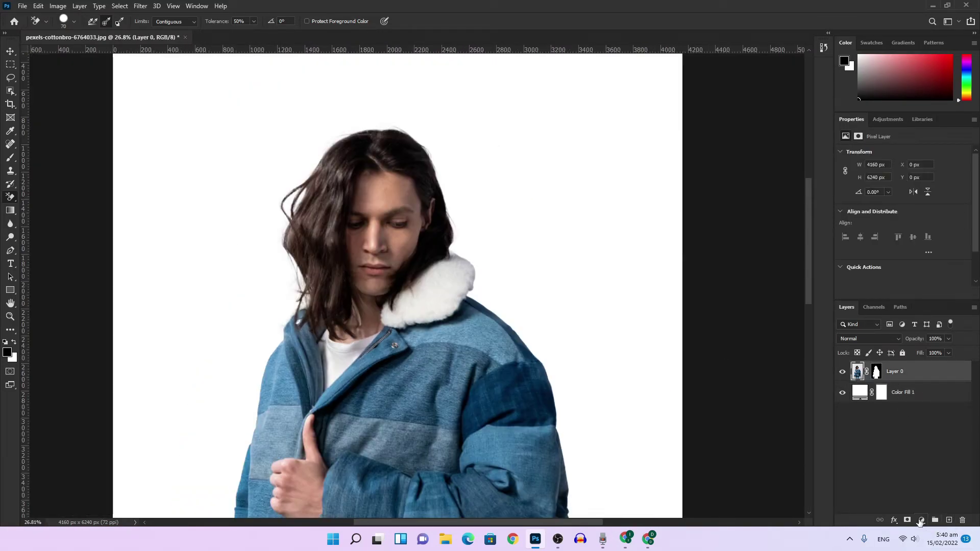
click(920, 521)
click(926, 430)
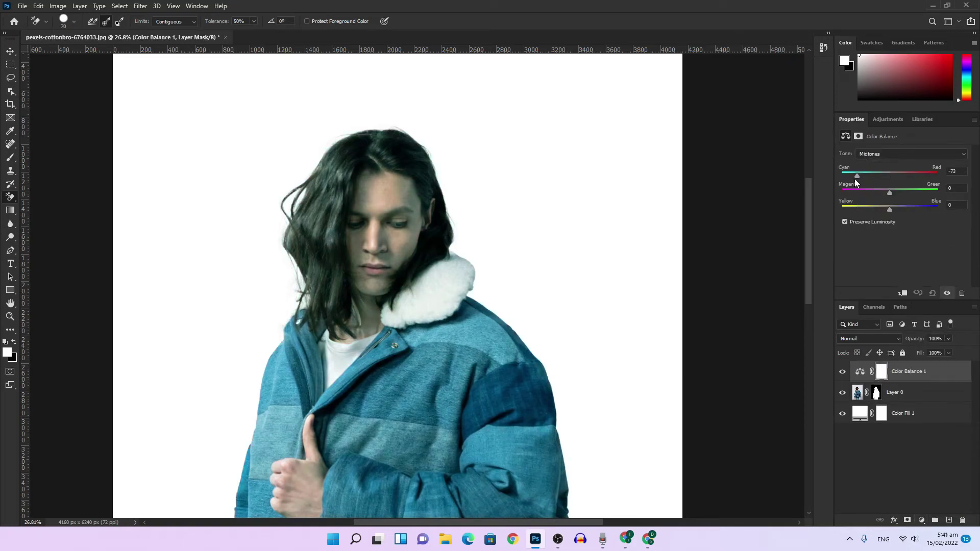
mouse_move(889, 176)
mouse_down()
mouse_move(939, 203)
mouse_move(920, 204)
mouse_up()
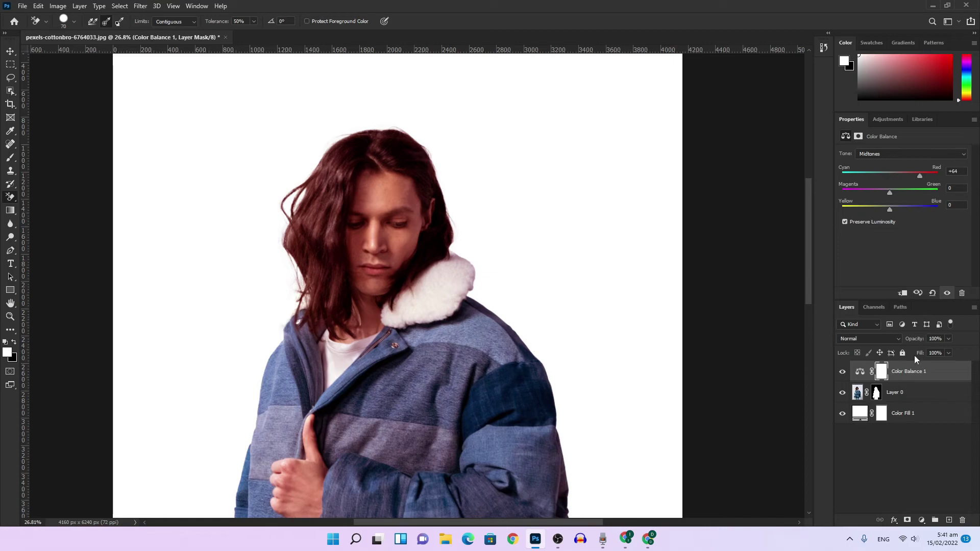